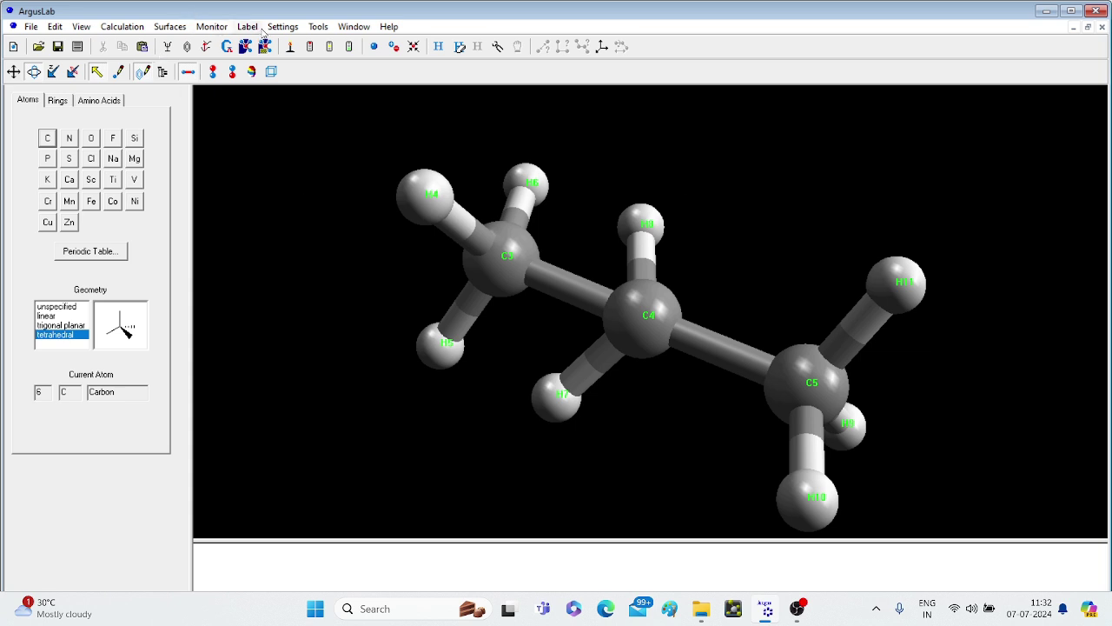
Step: Open the Label menu for the propane model's atom labels
click(250, 27)
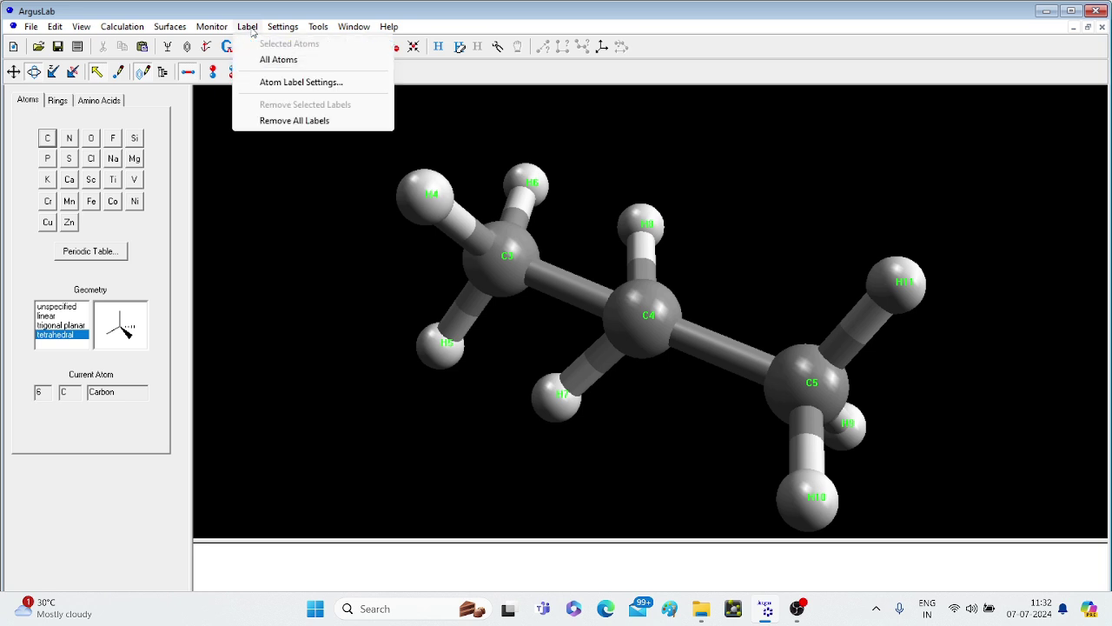
Step: Switch all atom labels to Hybridization so carbons read sp3 and hydrogens read s
click(280, 82)
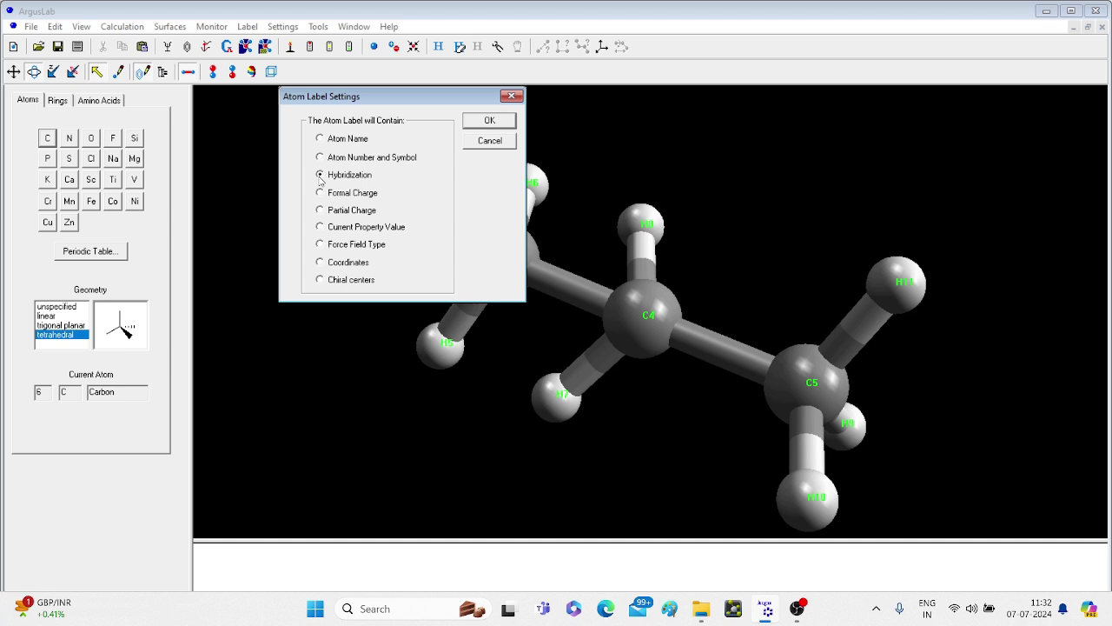
click(485, 122)
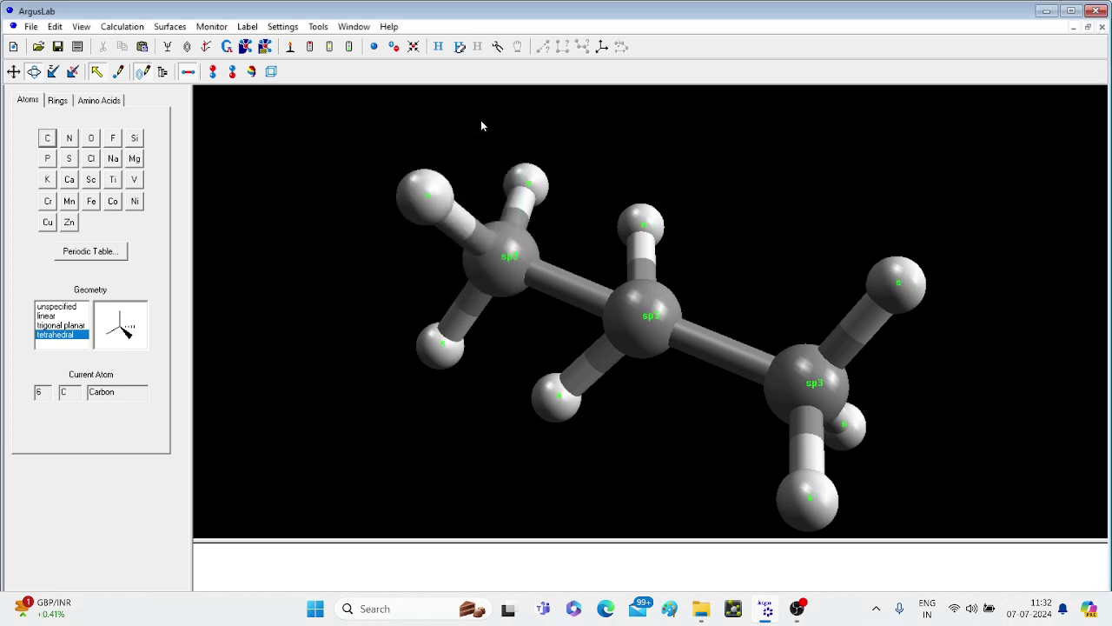
click(247, 28)
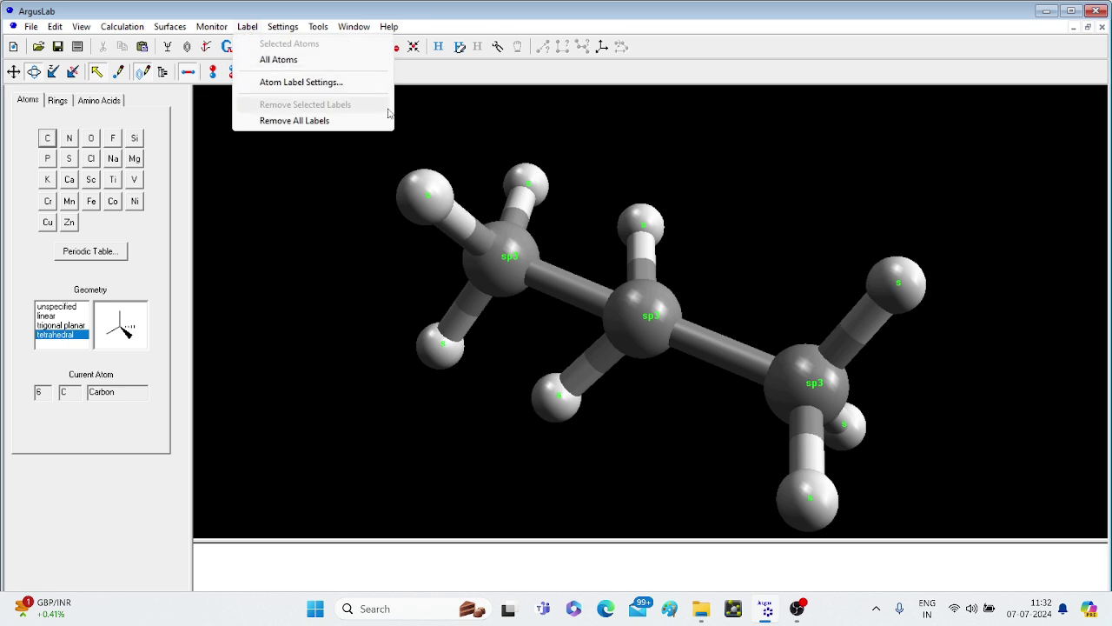
Step: Close the Label menu, change the view rotation mode and zoom in on propane
click(321, 180)
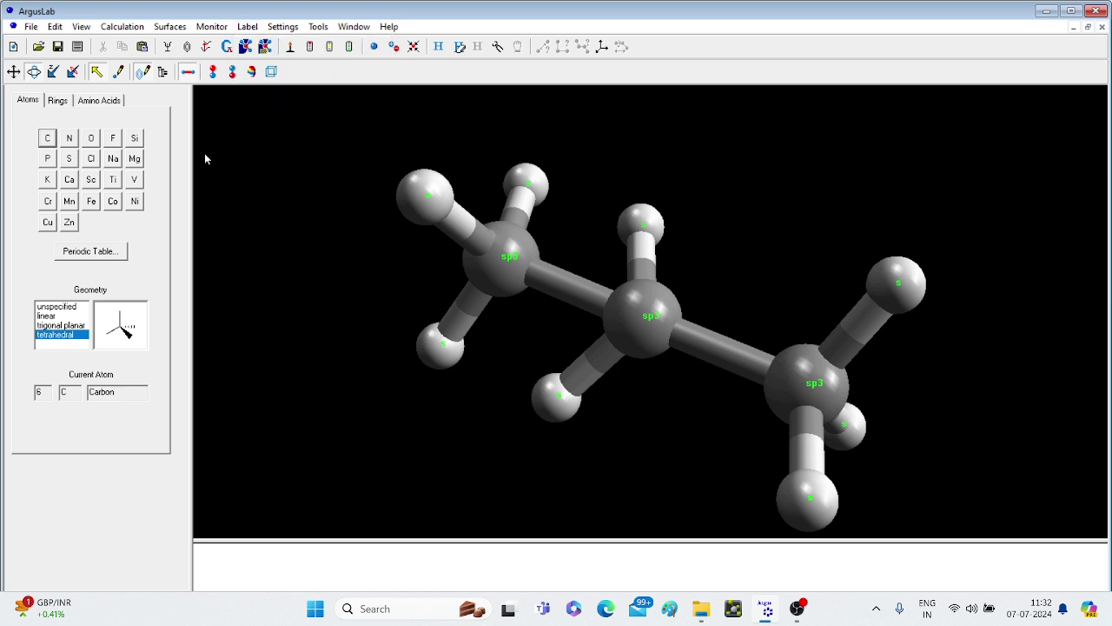
click(68, 77)
click(55, 74)
drag(760, 207, 752, 256)
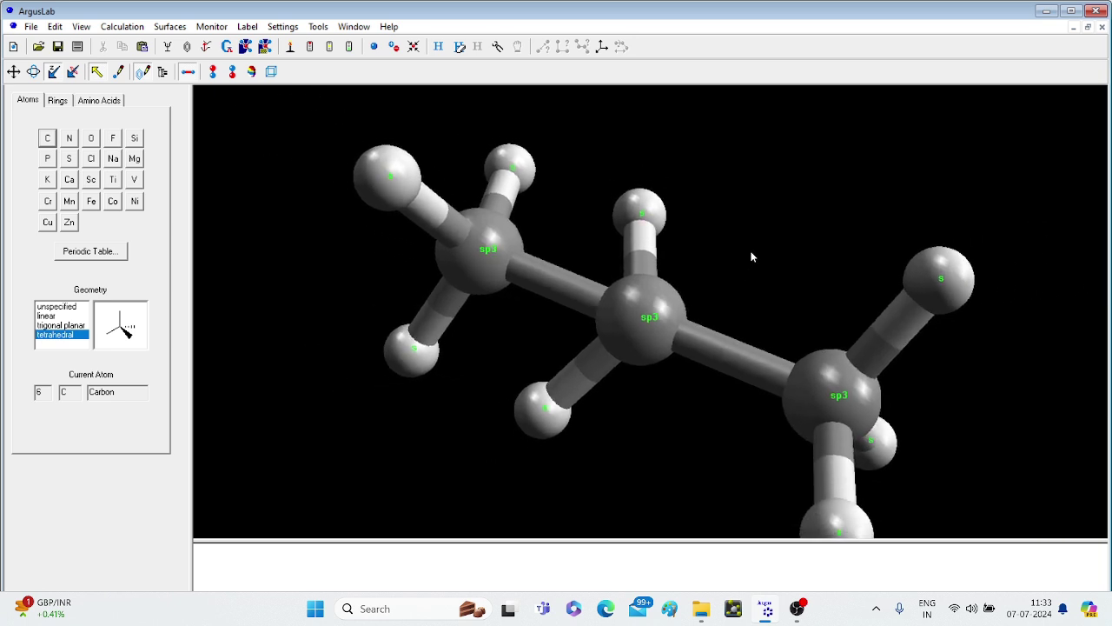
Step: Set atom labels to Atom Number and Symbol, showing C3, C4, C5 and H6–H11
click(250, 27)
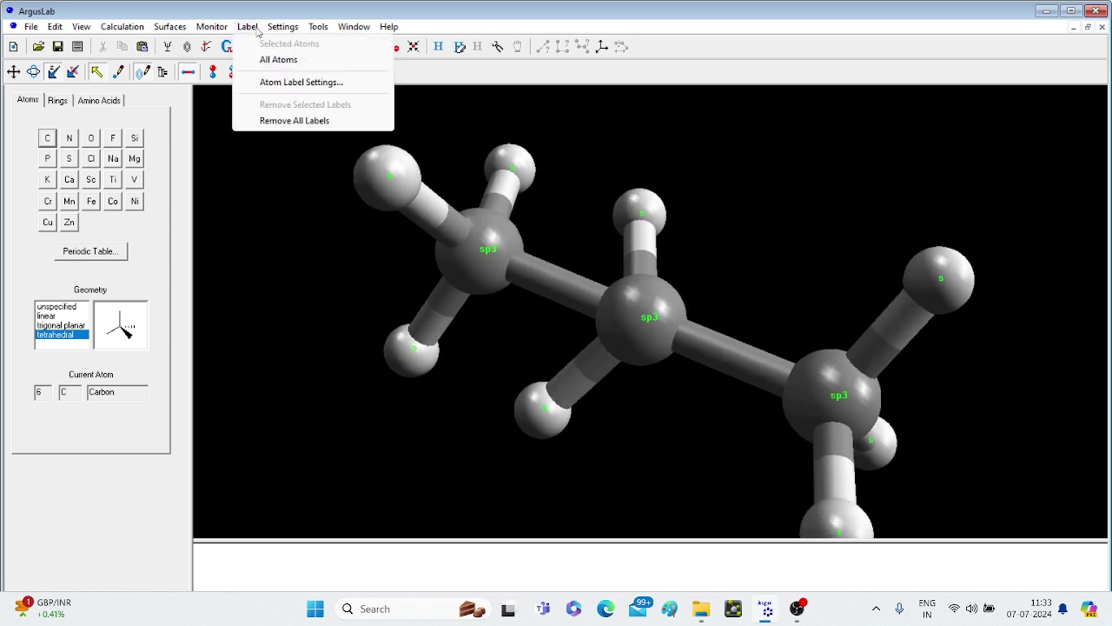
click(299, 82)
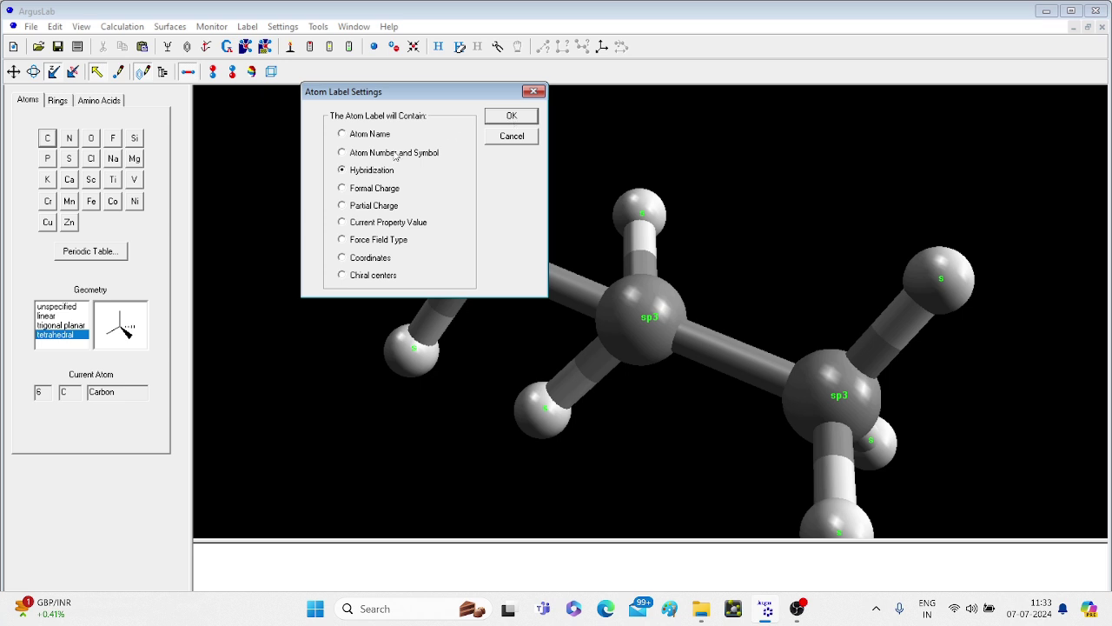
click(343, 153)
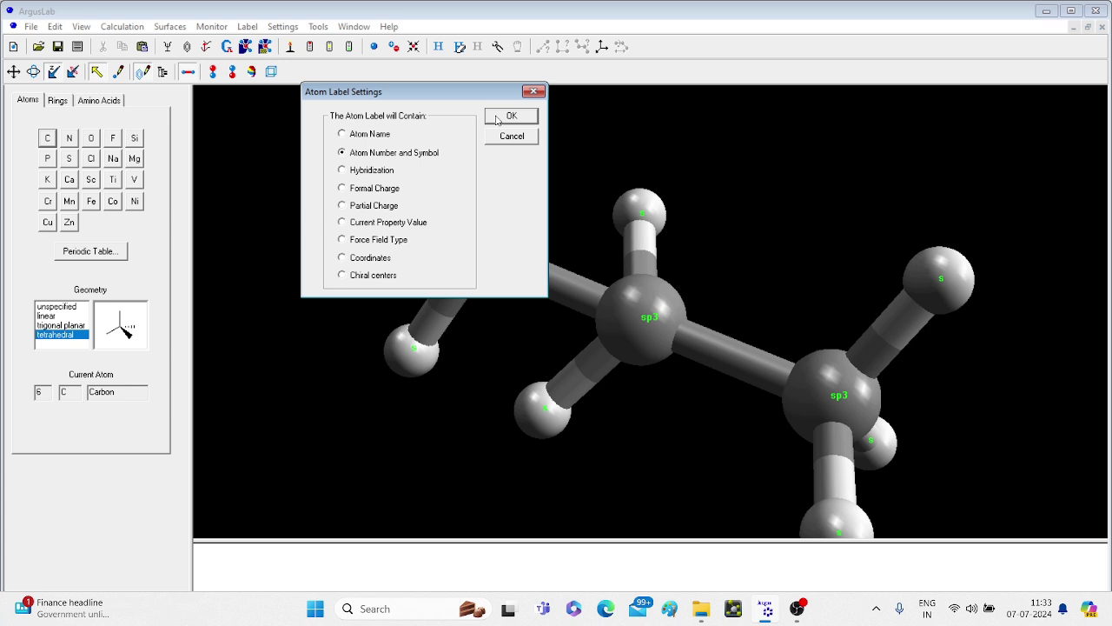
click(506, 116)
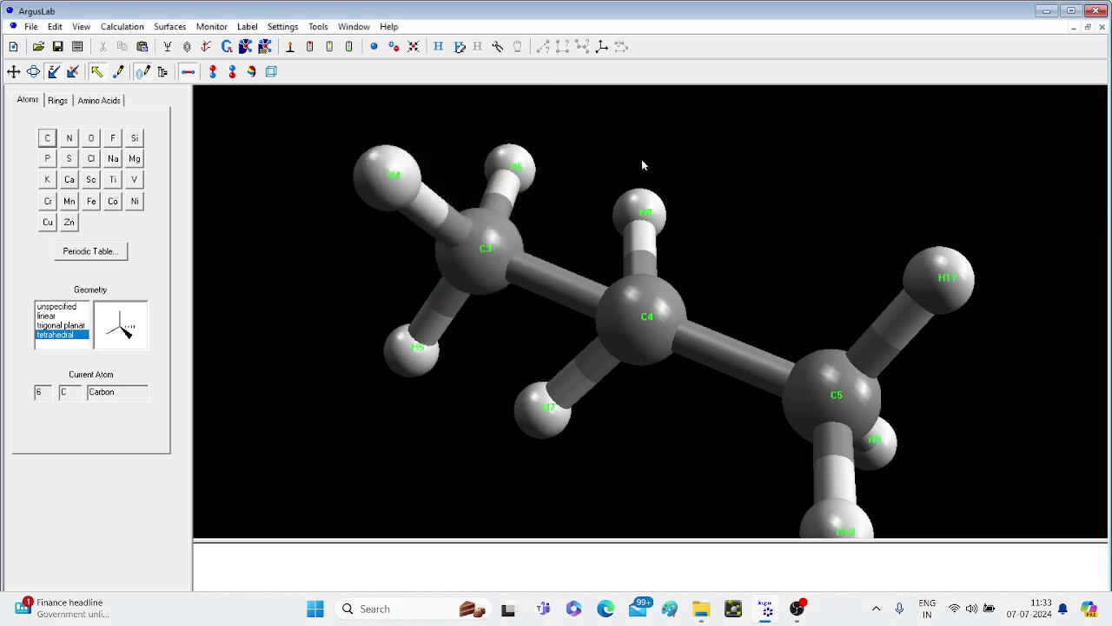
Step: Zoom the view so the full propane molecule with labels C3 through H11 fits
right_drag(717, 167, 758, 138)
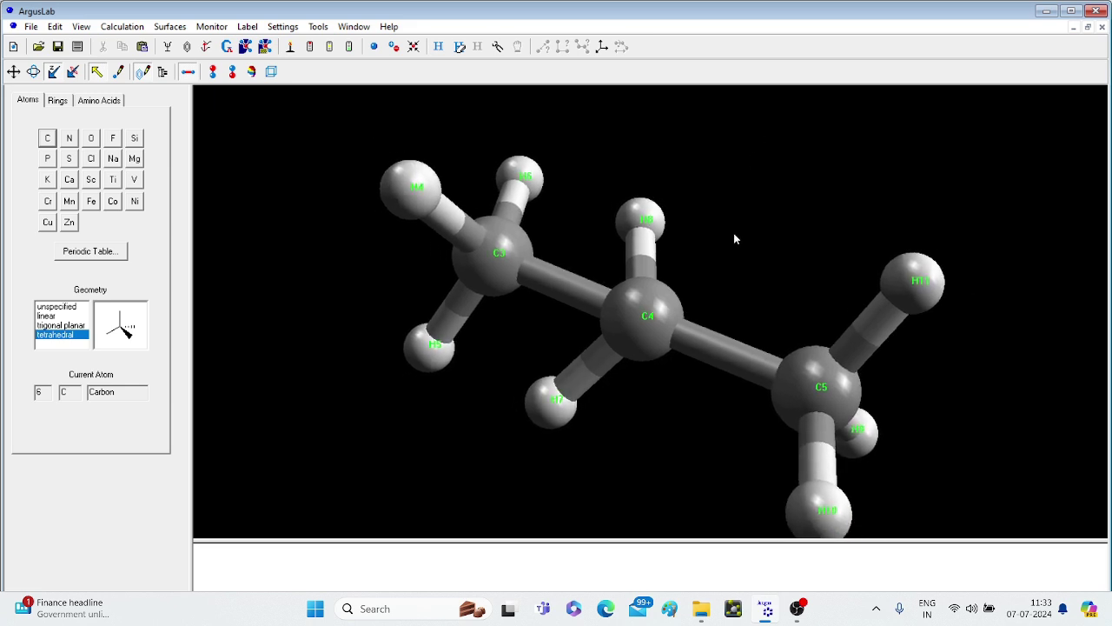
right_drag(734, 233, 762, 203)
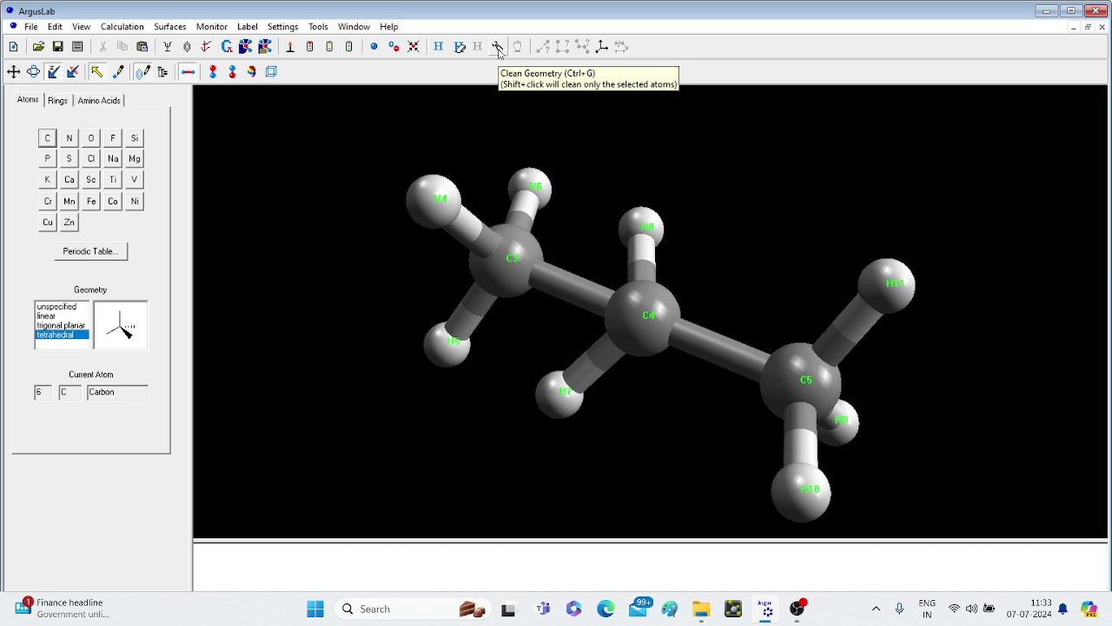
key(ctrl+s)
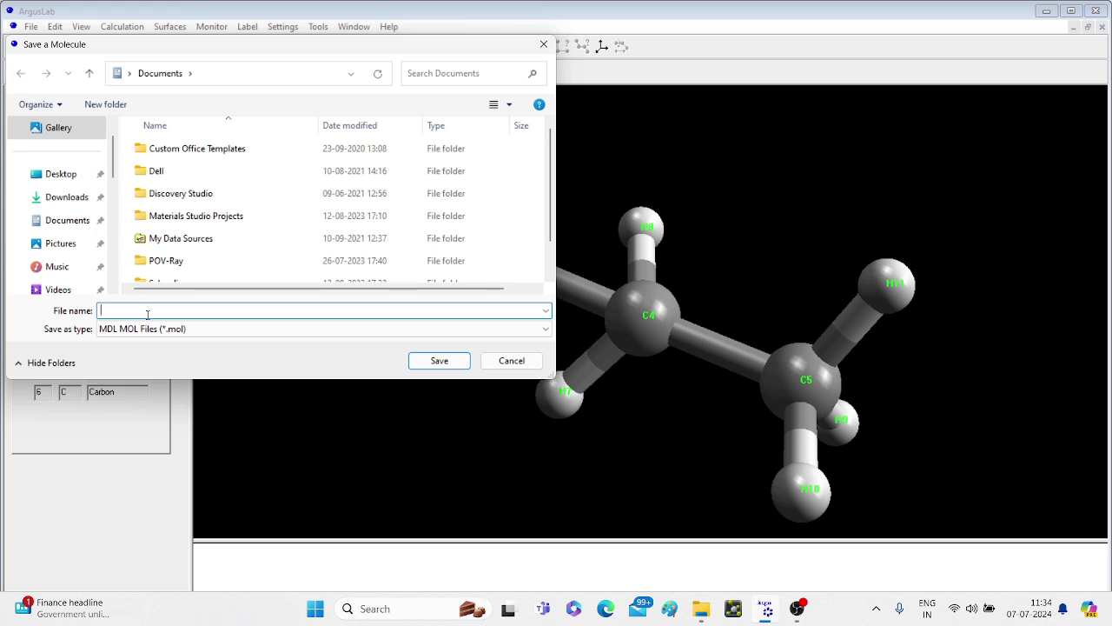
text(test)
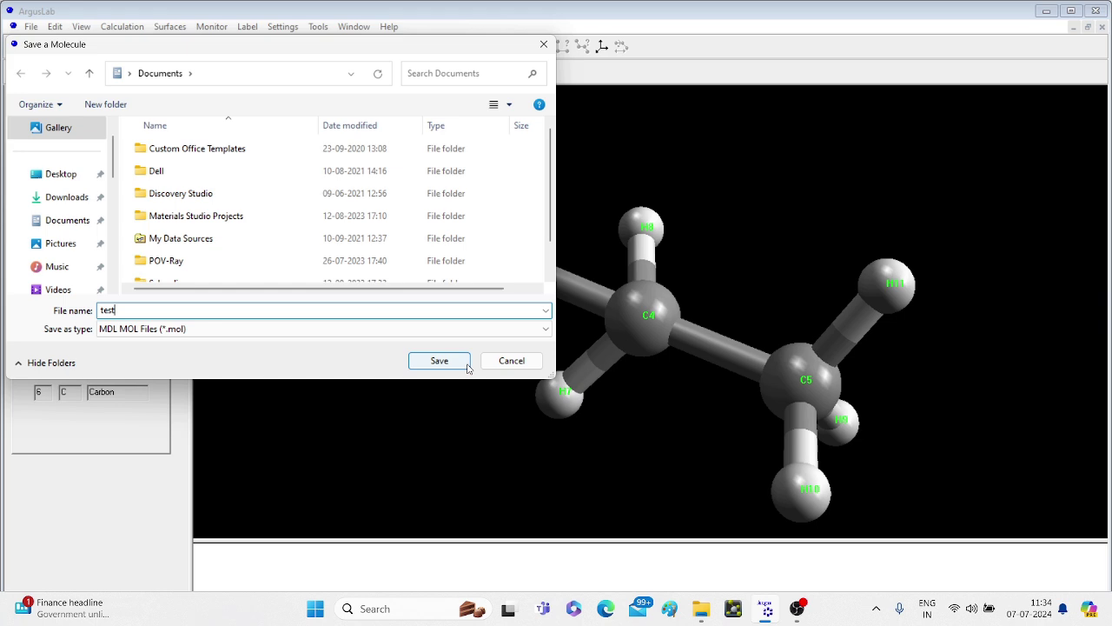
click(504, 365)
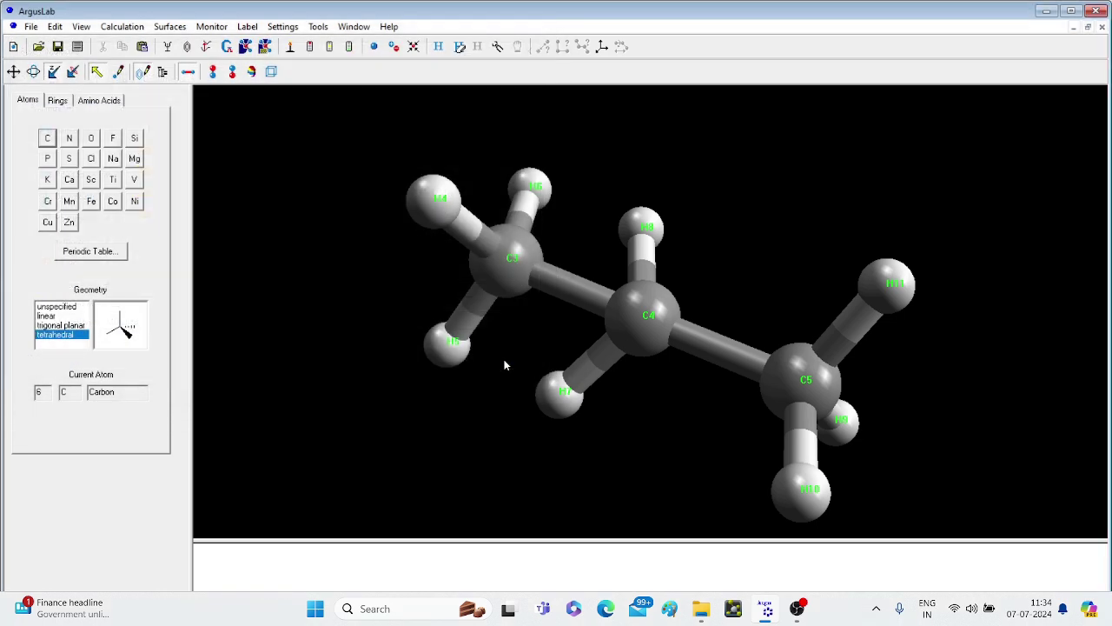
Step: Minimize ArgusLab and the Videos and Downloads Explorer windows to reveal the desktop
click(1051, 11)
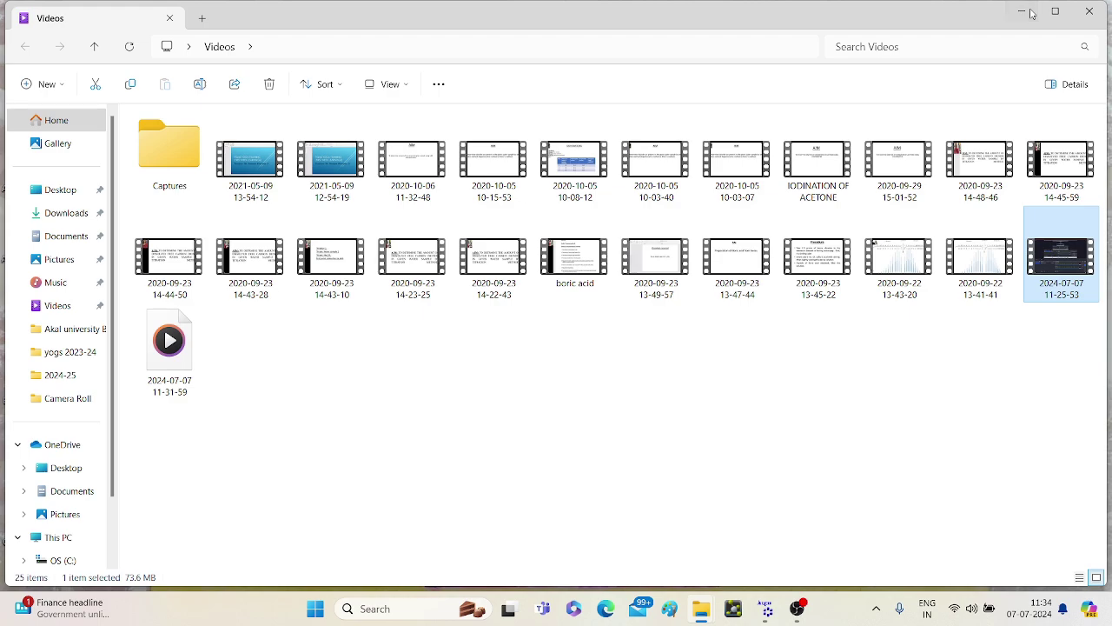
click(1031, 13)
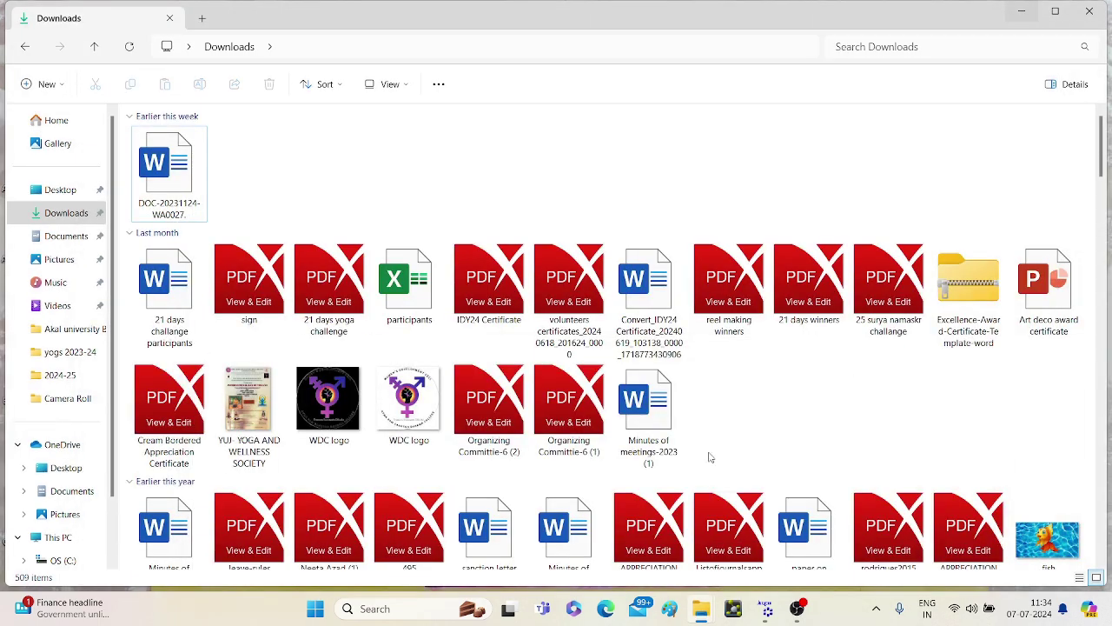
click(1030, 12)
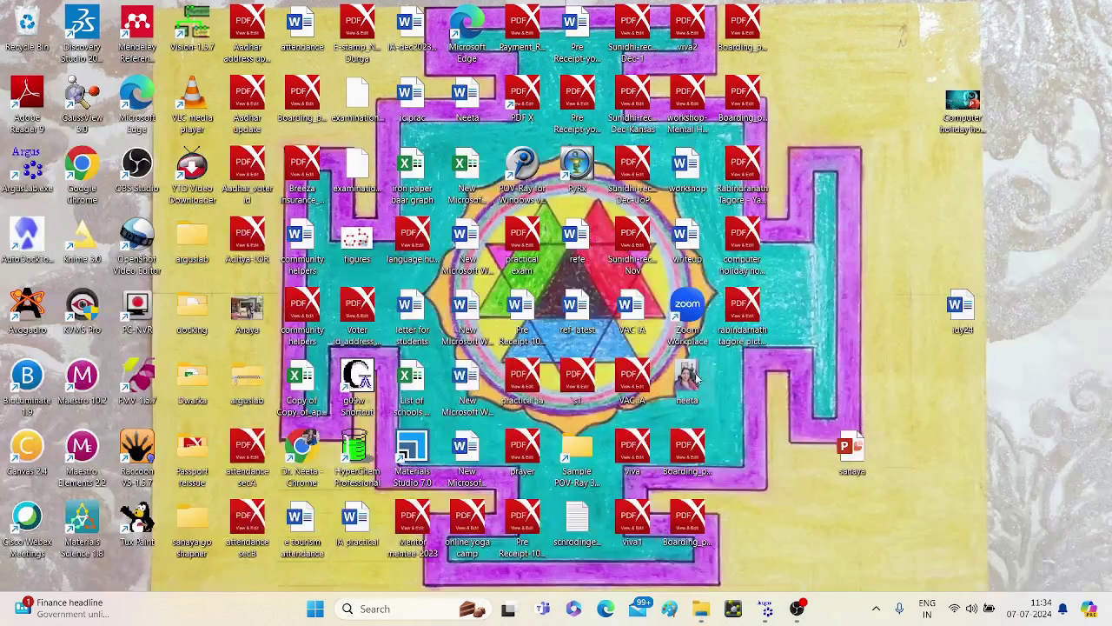
Step: Create a new desktop folder named 'test argus'
right_click(808, 259)
mouse_move(856, 347)
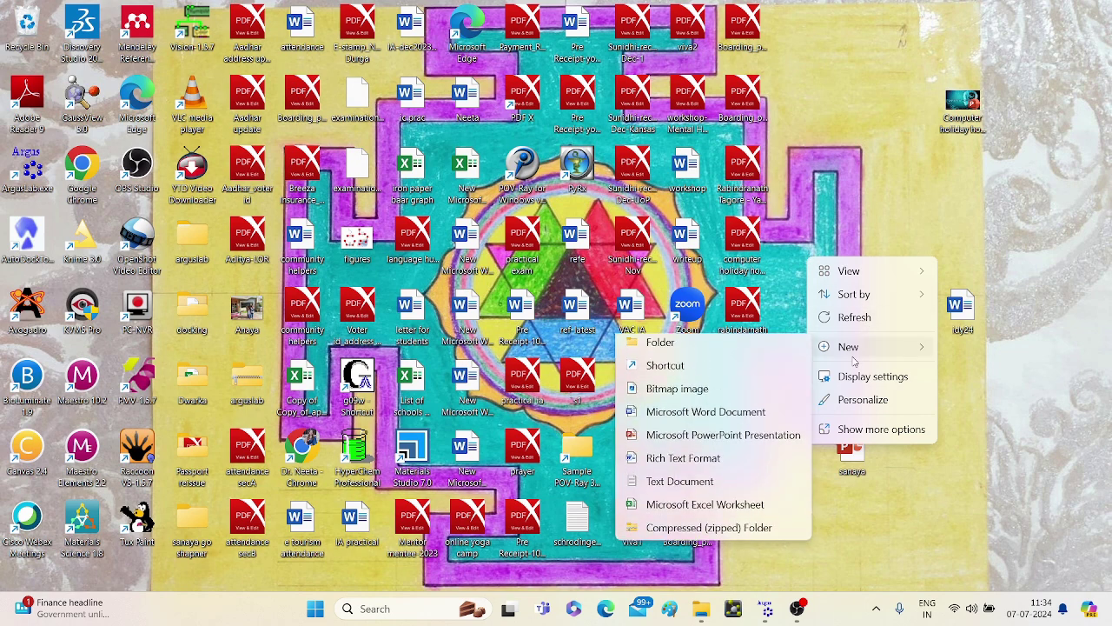
click(651, 357)
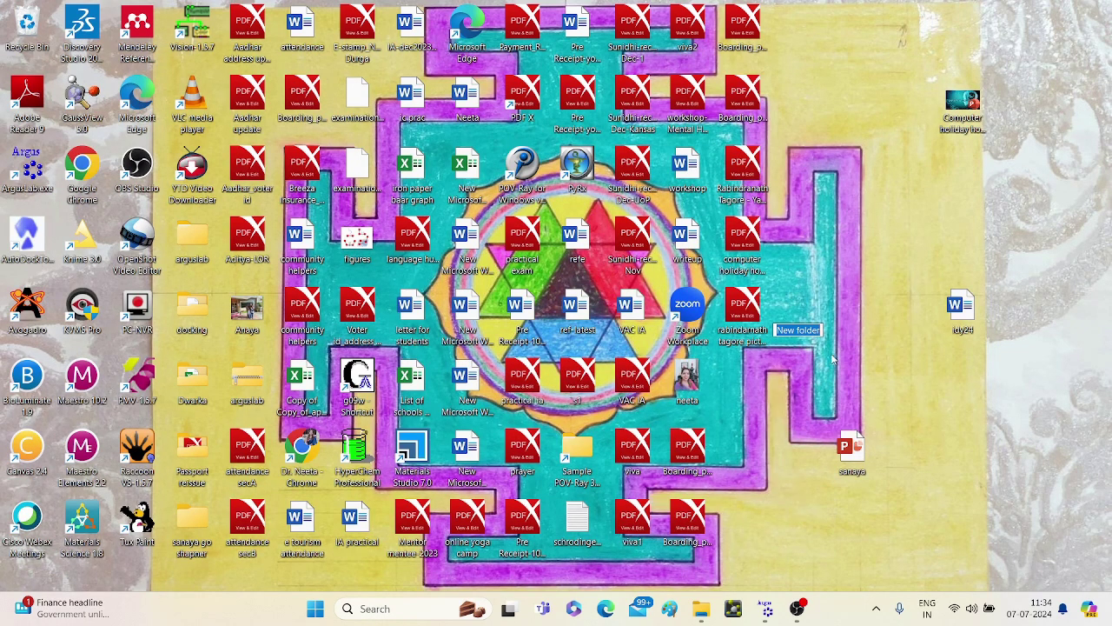
text(test)
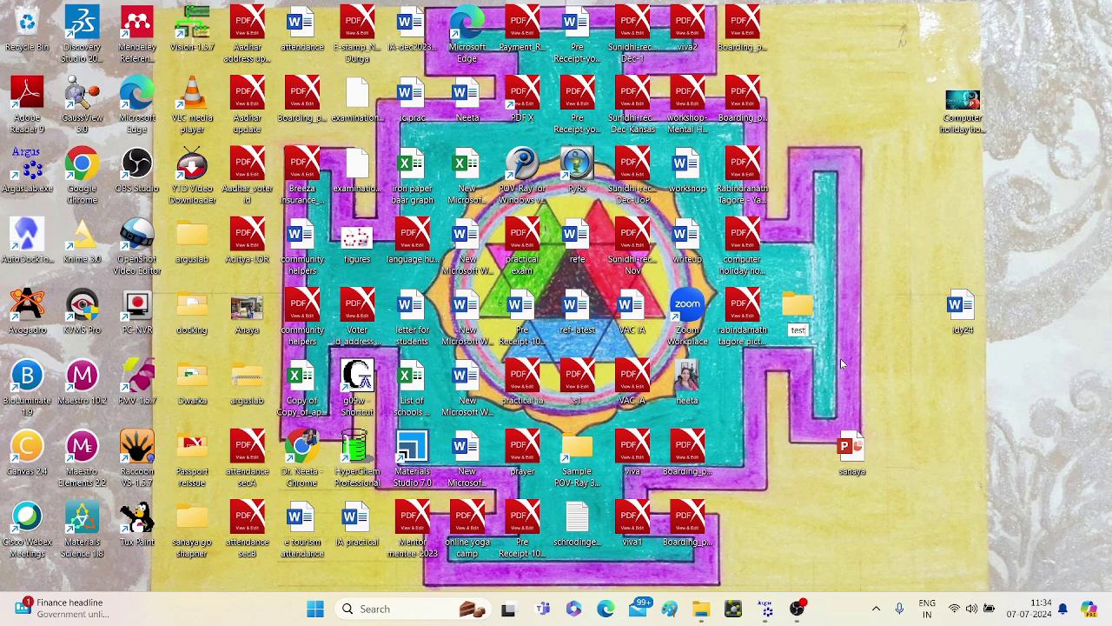
text( argus)
click(841, 363)
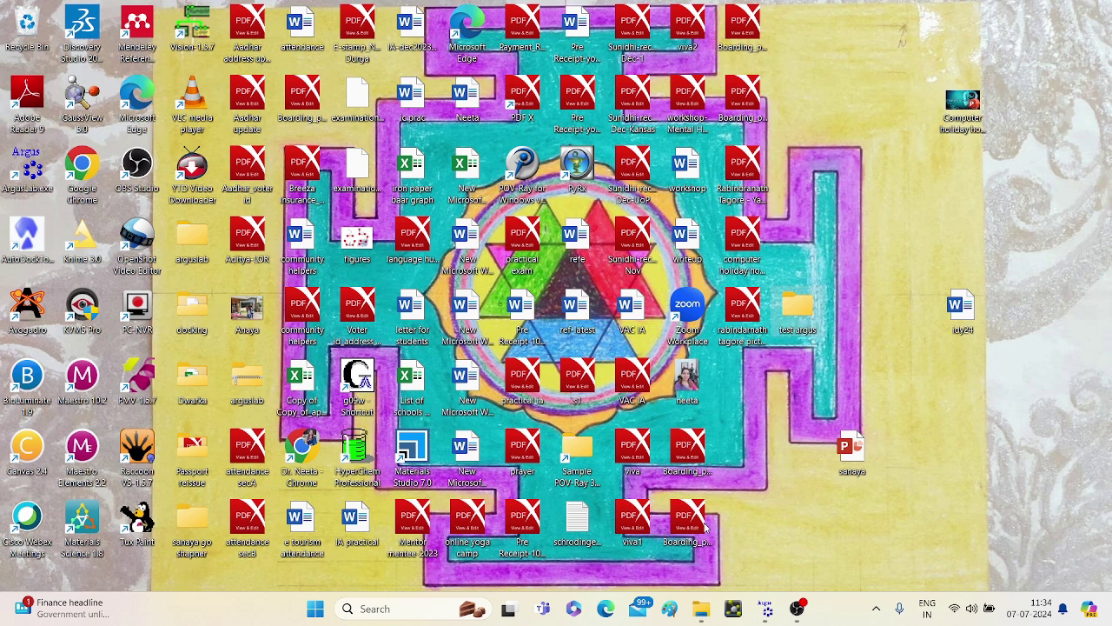
Step: Save the propane model as 'test molecule.mol' in the desktop's test argus folder
click(764, 609)
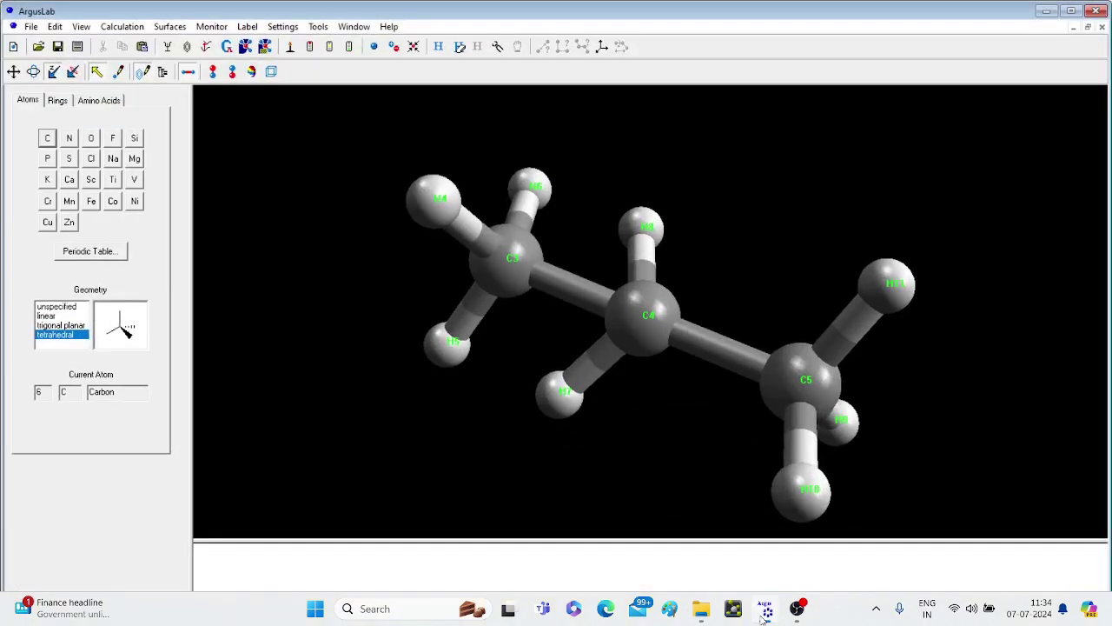
click(499, 52)
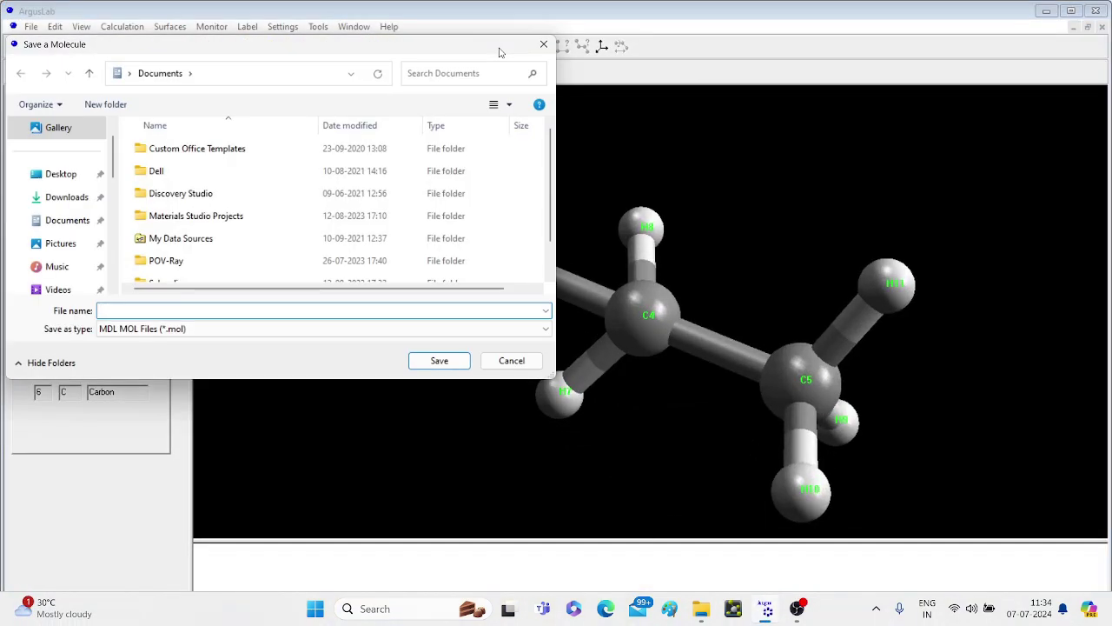
text(te)
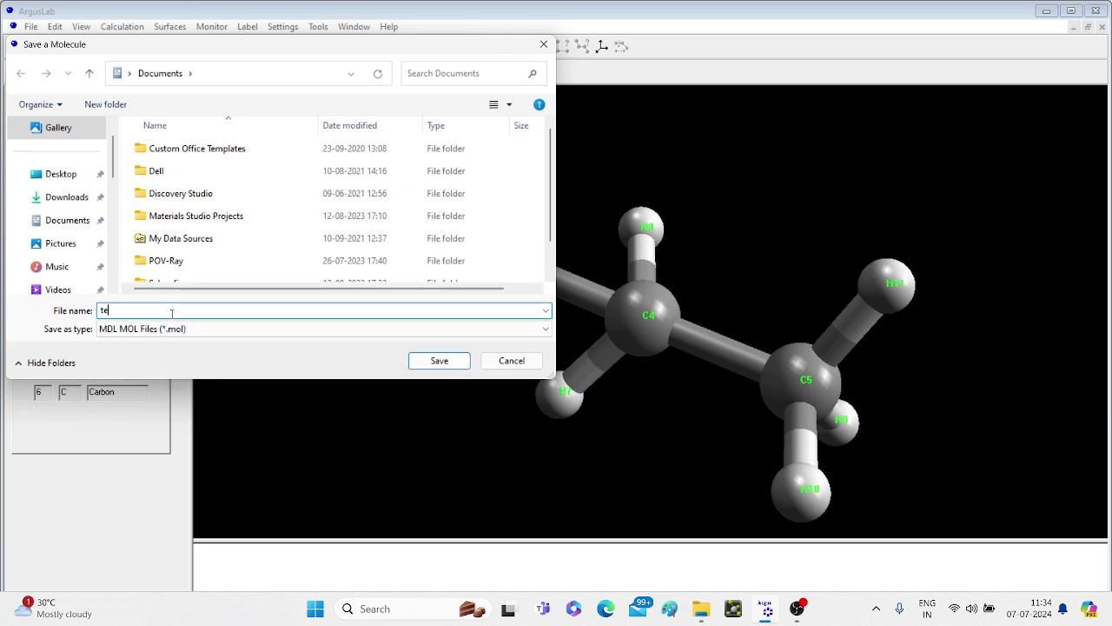
text(st molecule)
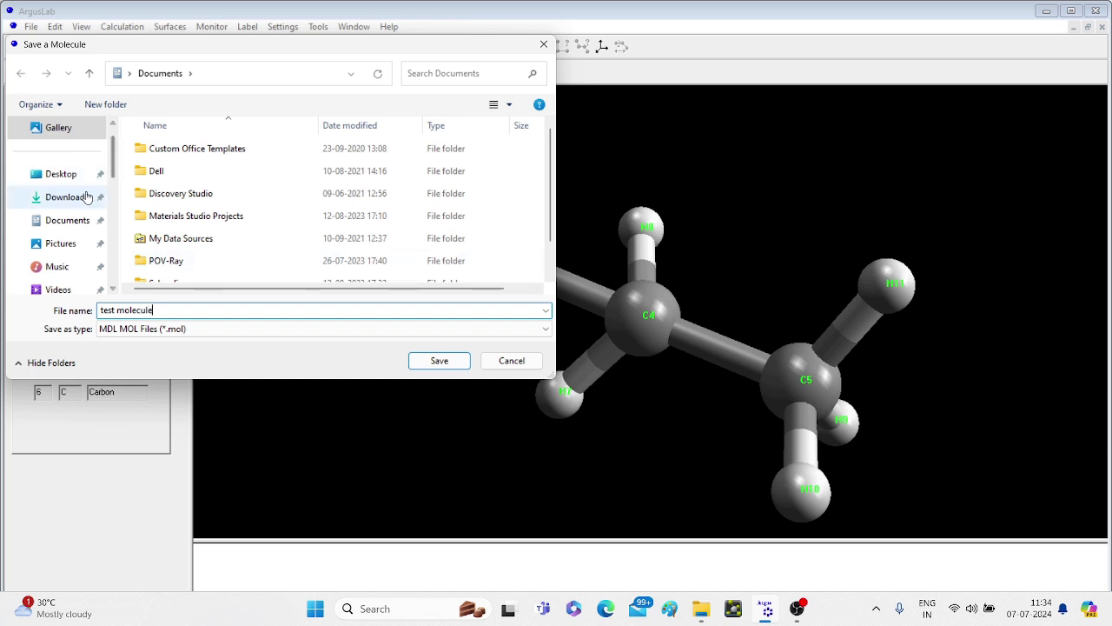
click(61, 176)
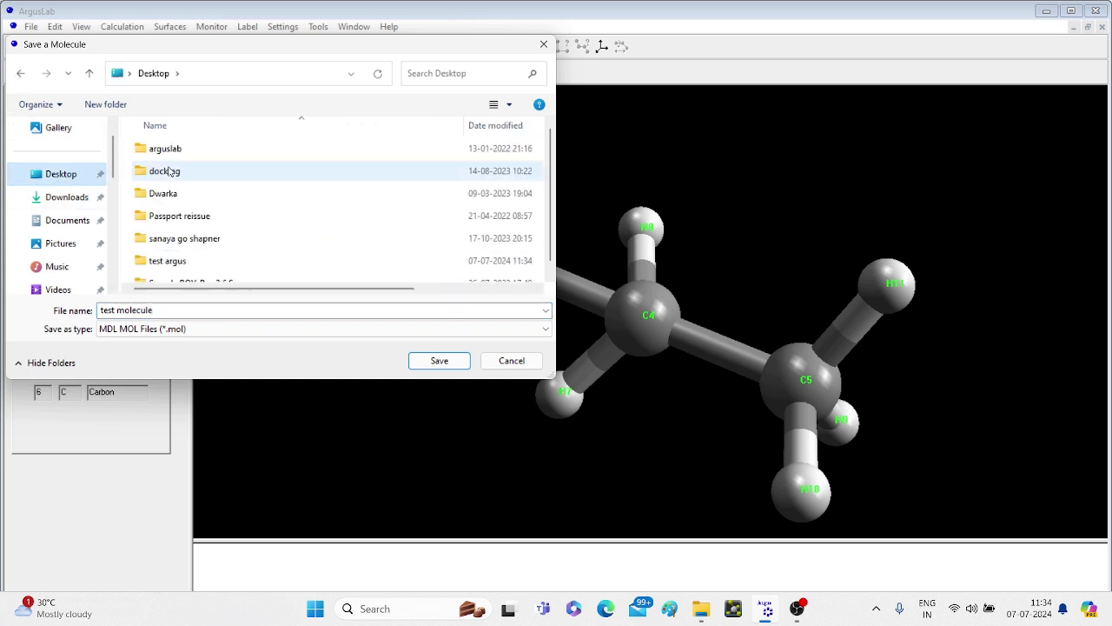
double_click(211, 260)
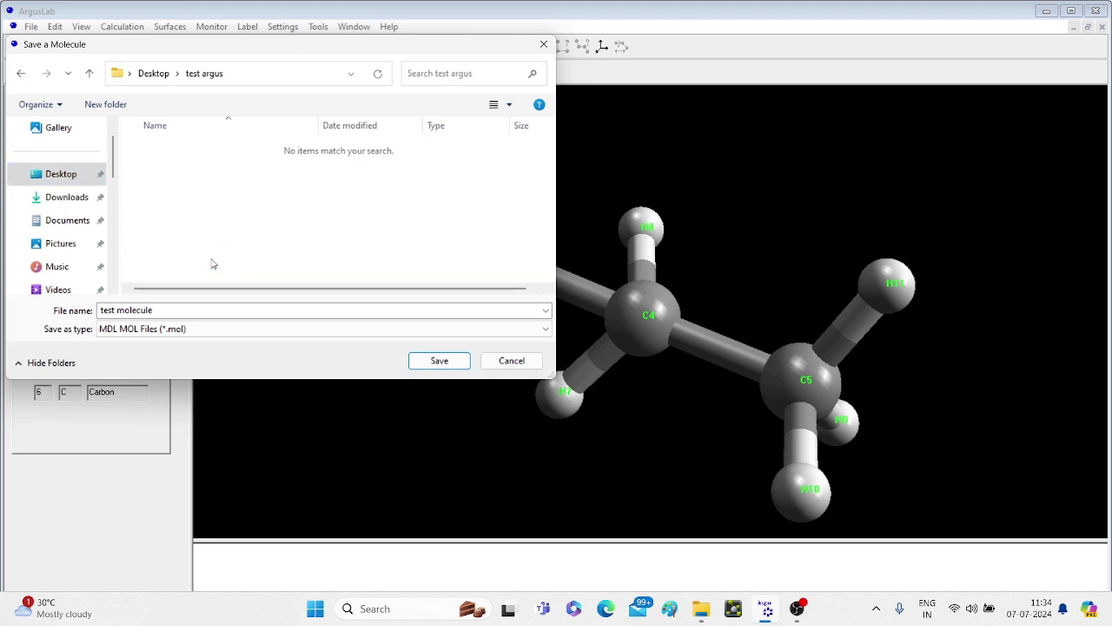
click(435, 365)
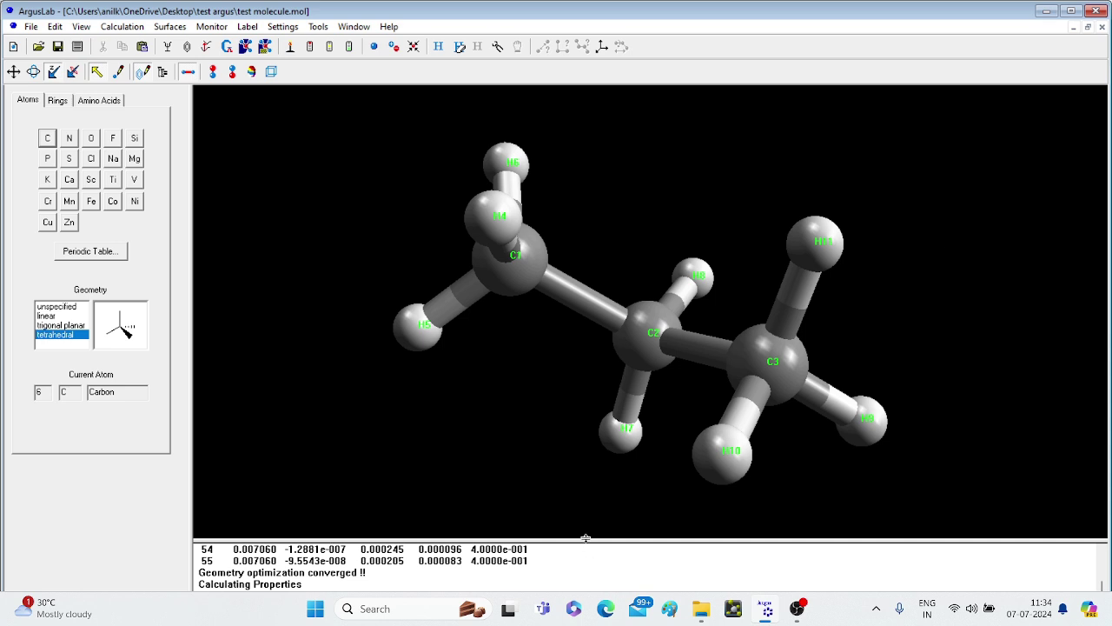
Step: Enlarge the output pane to read the converged optimization log, then rotate the molecule
drag(586, 538, 584, 282)
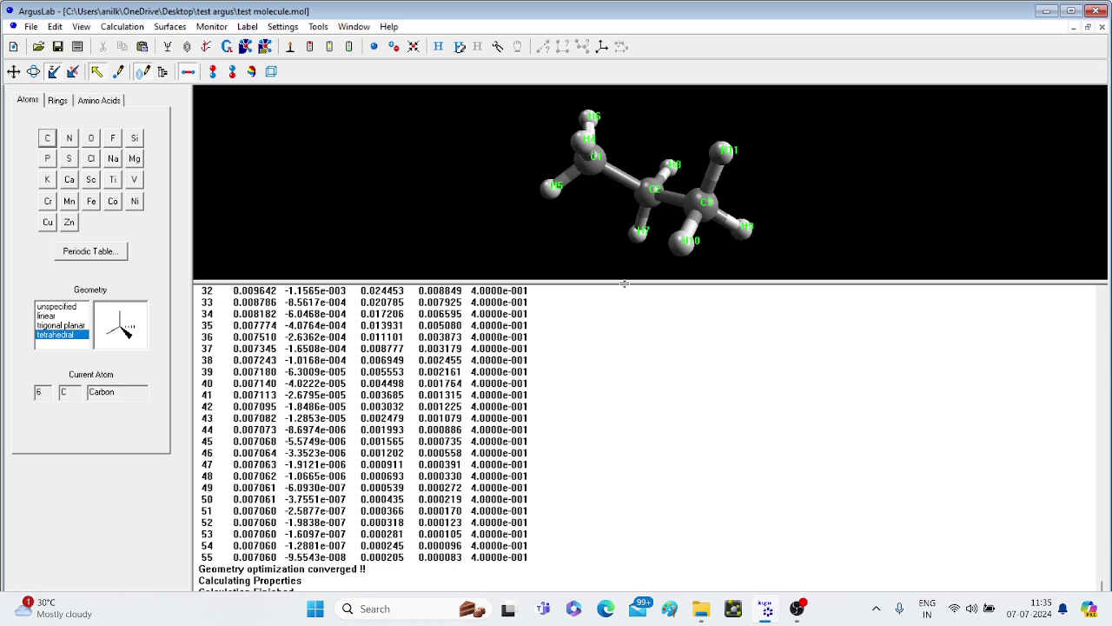
drag(625, 283, 632, 502)
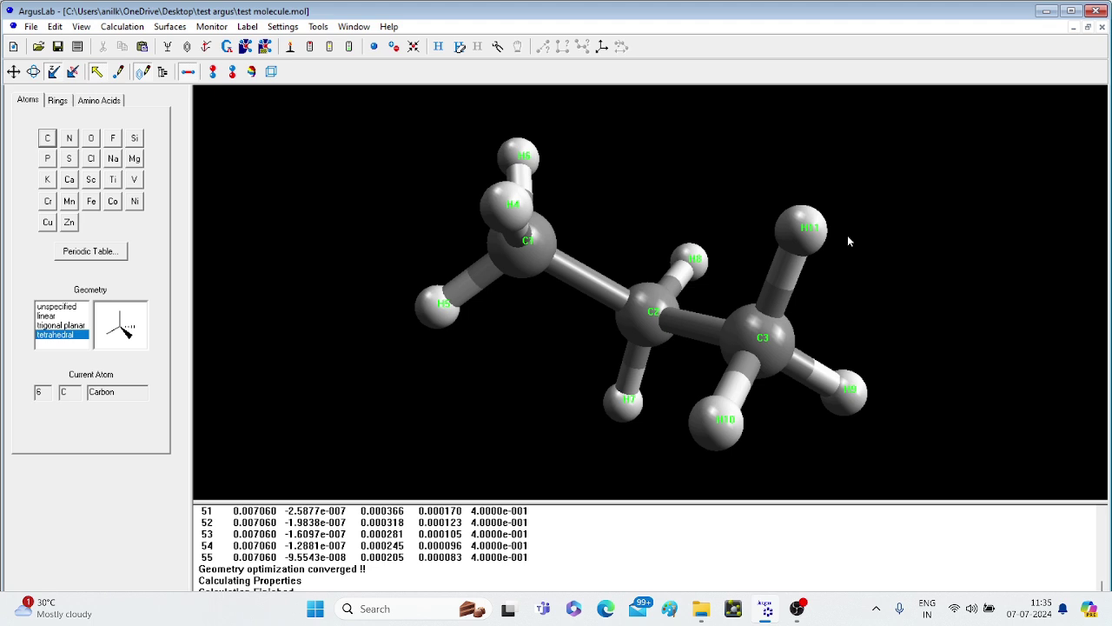
mouse_move(849, 241)
mouse_down()
mouse_move(819, 278)
mouse_move(845, 221)
mouse_up()
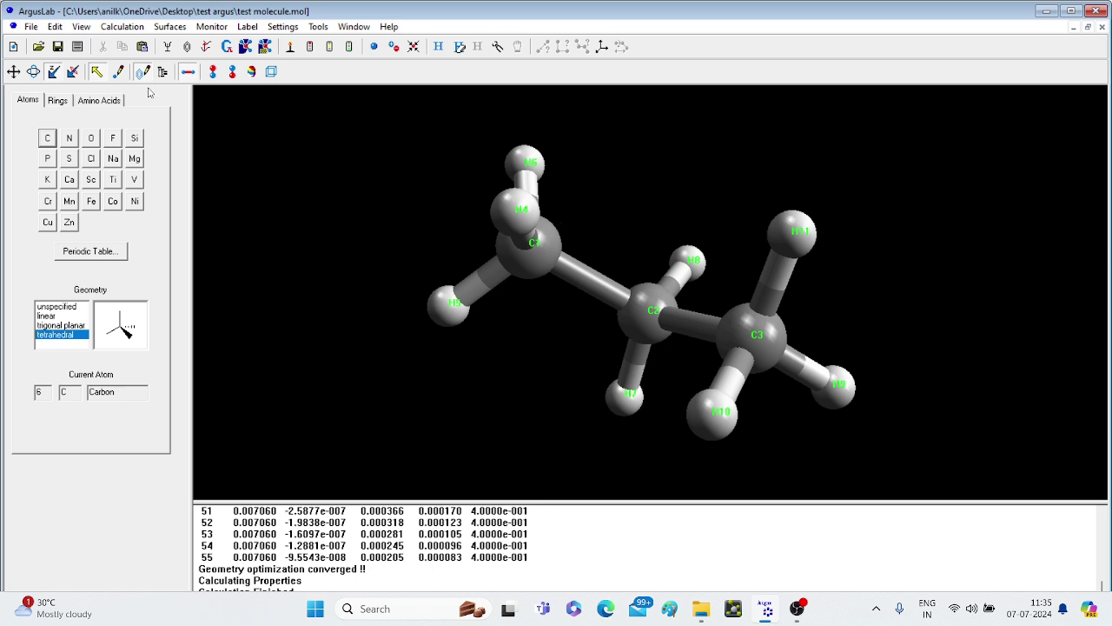
click(33, 72)
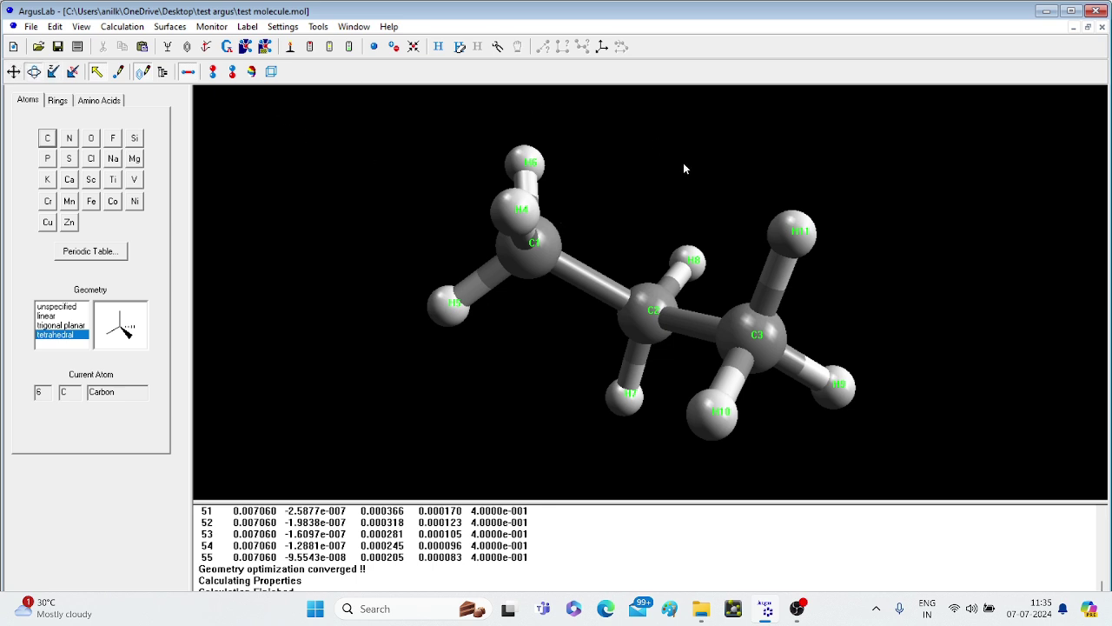